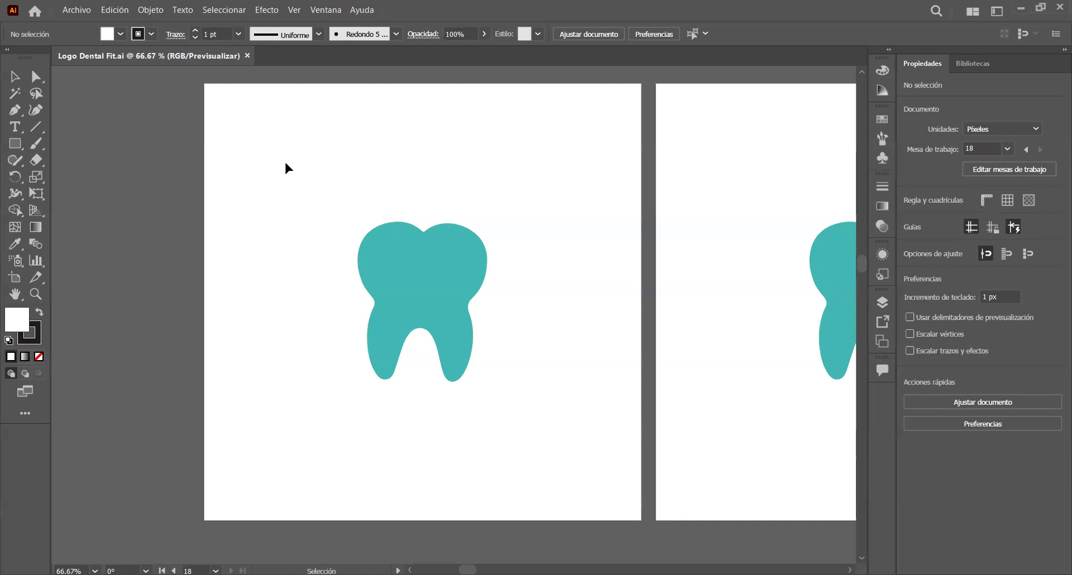
Step: Examine the plain teal tooth variants on the first artboards, comparing the shape and length of their roots
{"action": "scroll", "coordinate": [330, 221], "scroll_direction": "down", "scroll_amount": 2}
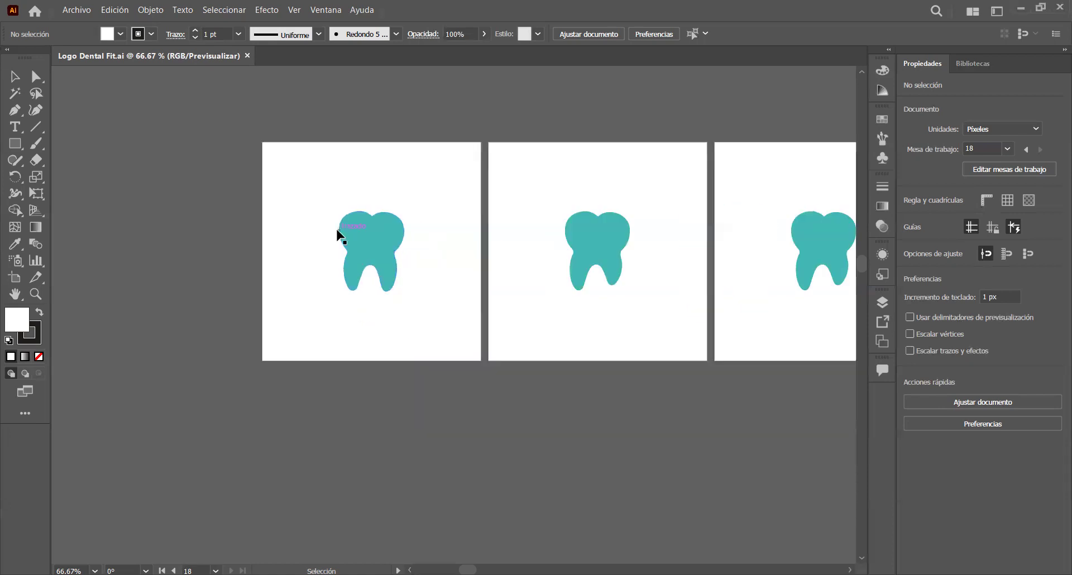
{"action": "scroll", "coordinate": [348, 217], "scroll_direction": "up", "scroll_amount": 1}
{"action": "scroll", "coordinate": [353, 224], "scroll_direction": "up", "scroll_amount": 1}
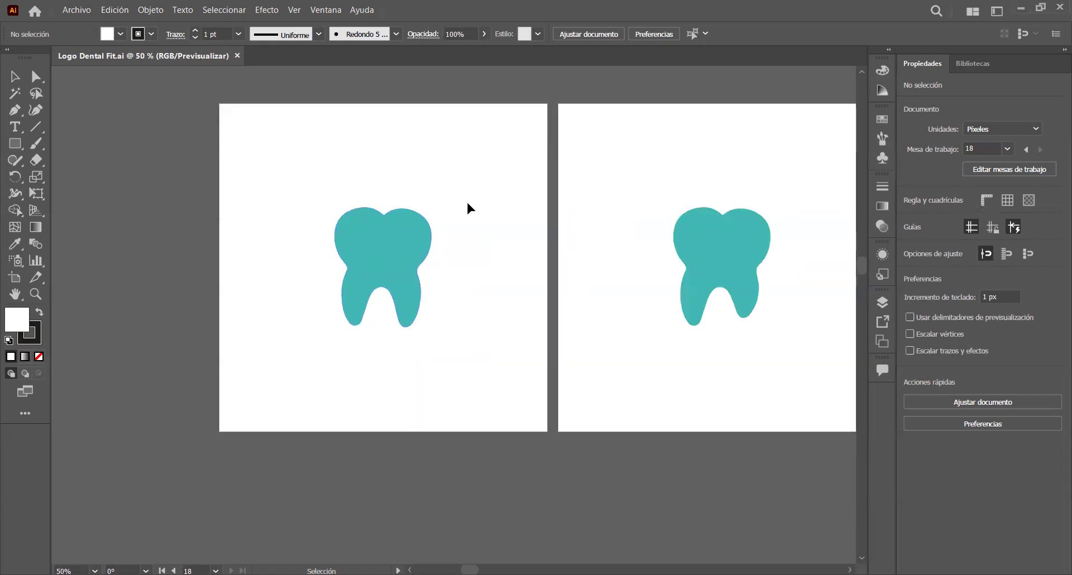
{"action": "scroll", "coordinate": [511, 257], "scroll_direction": "up", "scroll_amount": 1}
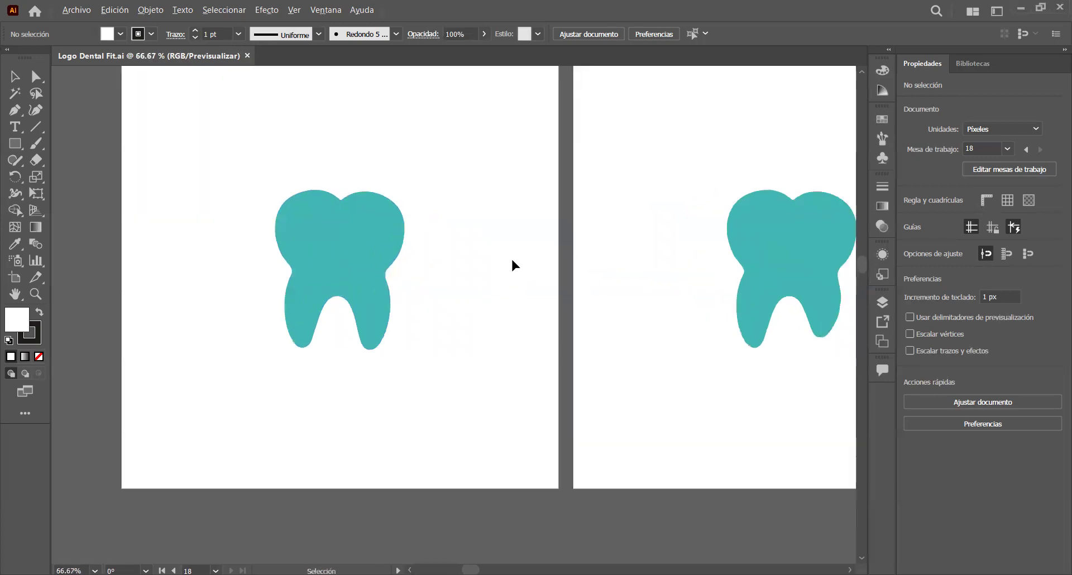
{"action": "left_click_drag", "start_coordinate": [596, 239], "coordinate": [297, 293]}
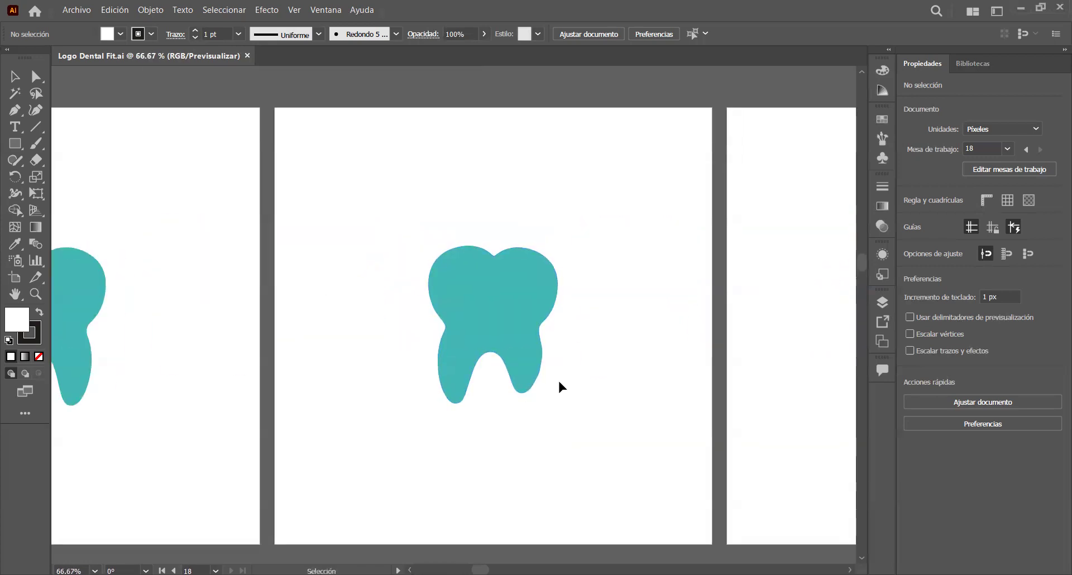
{"action": "scroll", "coordinate": [559, 382], "scroll_direction": "up", "scroll_amount": 2}
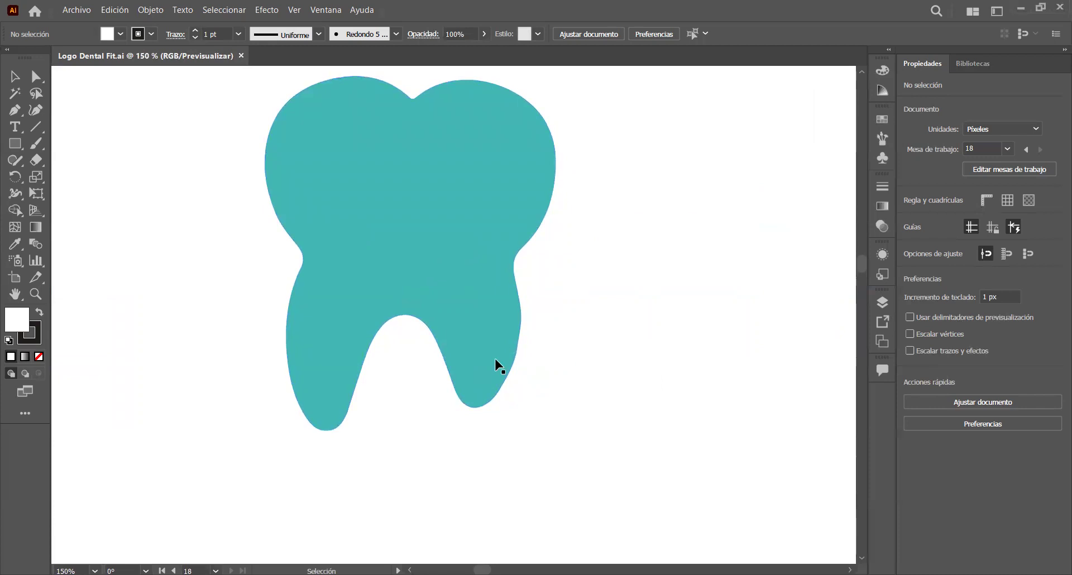
{"action": "scroll", "coordinate": [508, 382], "scroll_direction": "down", "scroll_amount": 2}
{"action": "left_click_drag", "start_coordinate": [614, 355], "coordinate": [336, 299]}
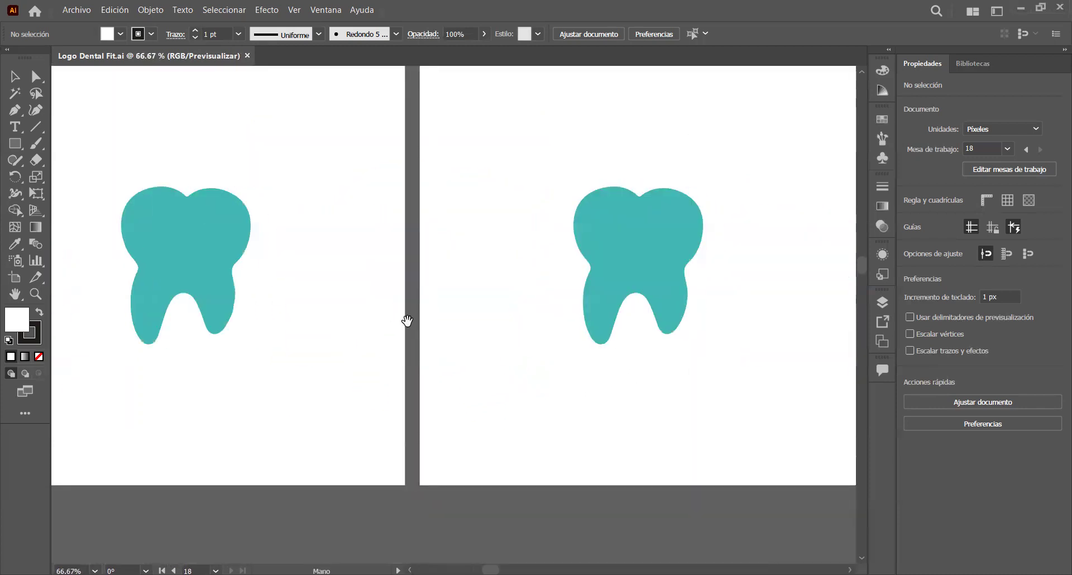
{"action": "left_click_drag", "start_coordinate": [344, 336], "coordinate": [491, 334]}
{"action": "scroll", "coordinate": [492, 334], "scroll_direction": "up", "scroll_amount": 4}
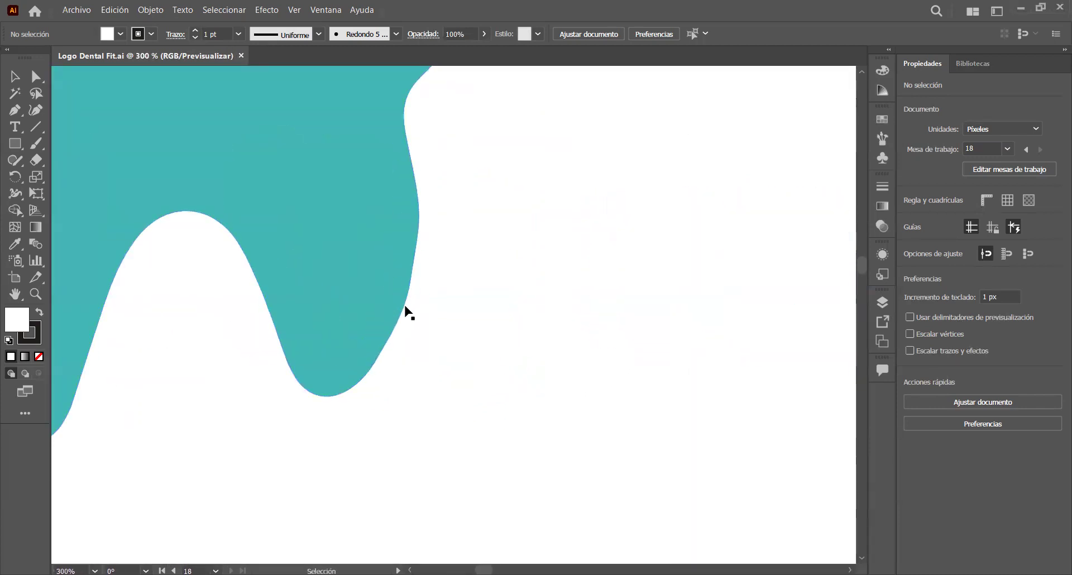
{"action": "scroll", "coordinate": [508, 336], "scroll_direction": "down", "scroll_amount": 3}
{"action": "left_click_drag", "start_coordinate": [662, 336], "coordinate": [175, 327]}
{"action": "left_click_drag", "start_coordinate": [421, 340], "coordinate": [217, 342]}
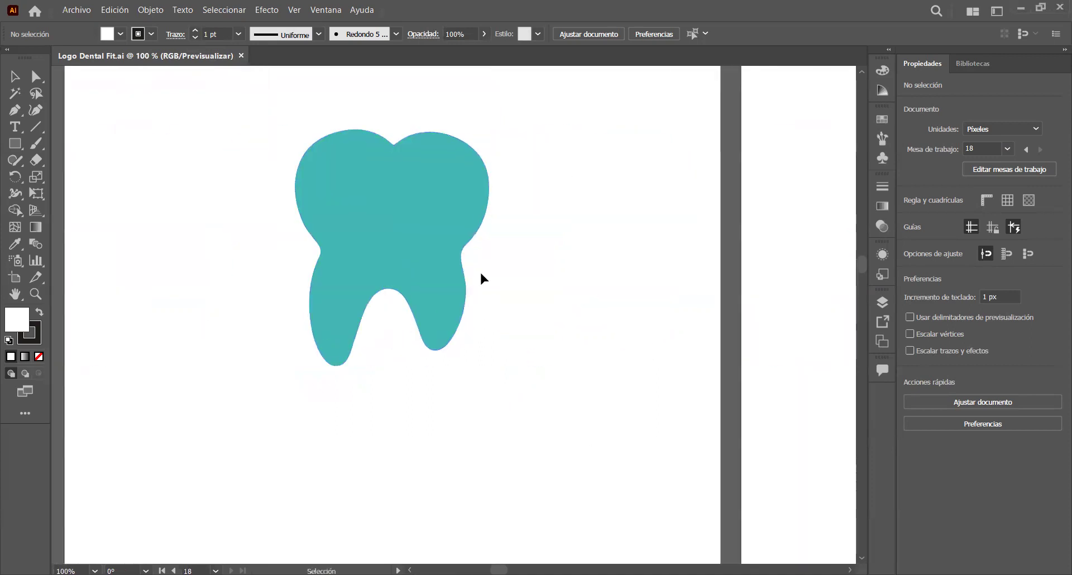
Step: Inspect the tooth variant with the curved gray section across the top of its crown
{"action": "scroll", "coordinate": [427, 420], "scroll_direction": "down", "scroll_amount": 1}
{"action": "left_click_drag", "start_coordinate": [587, 378], "coordinate": [241, 404]}
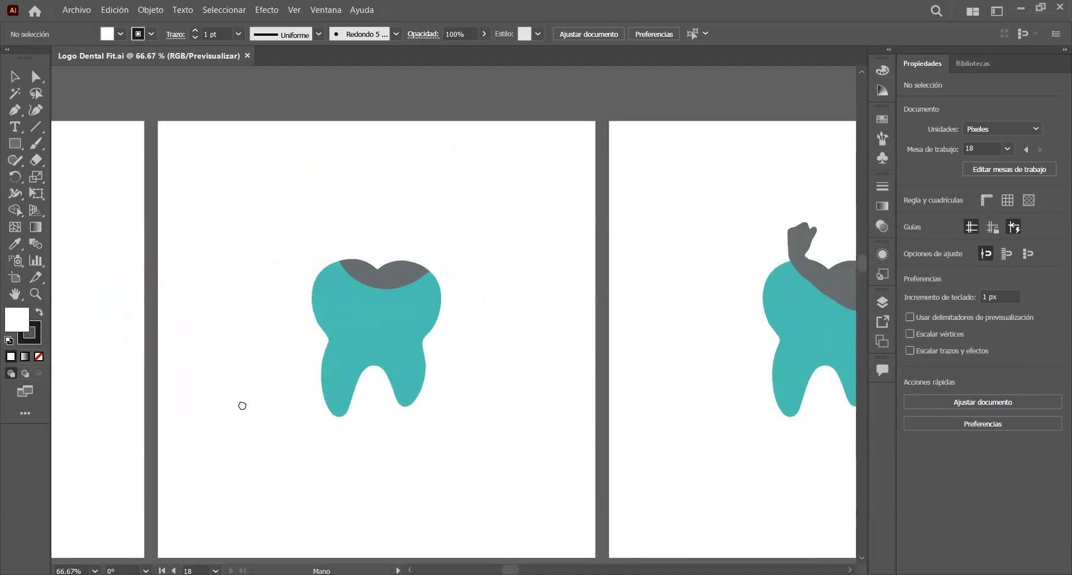
{"action": "scroll", "coordinate": [418, 390], "scroll_direction": "up", "scroll_amount": 1}
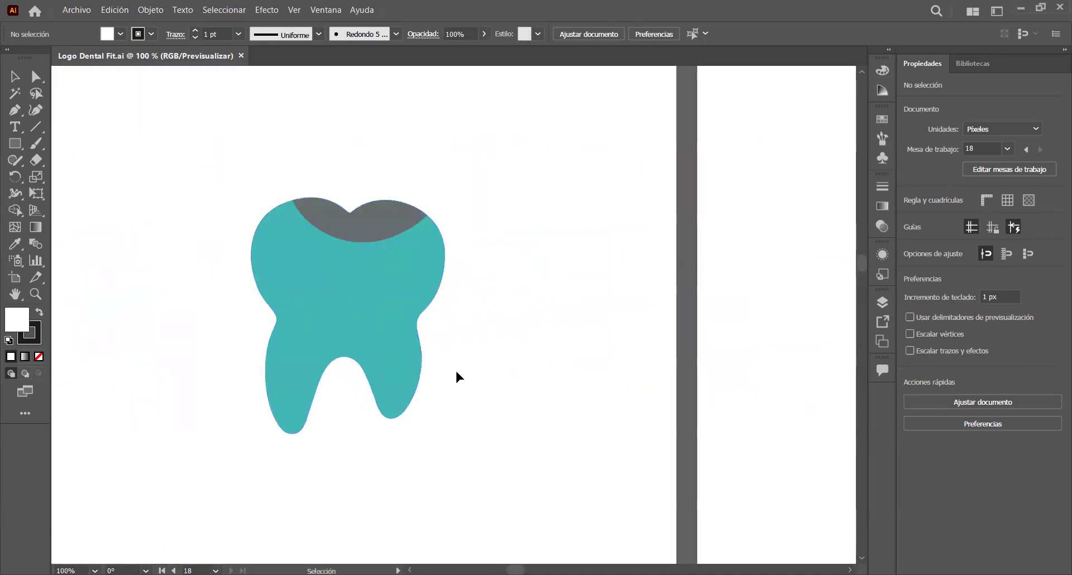
{"action": "left_click_drag", "start_coordinate": [454, 369], "coordinate": [525, 359]}
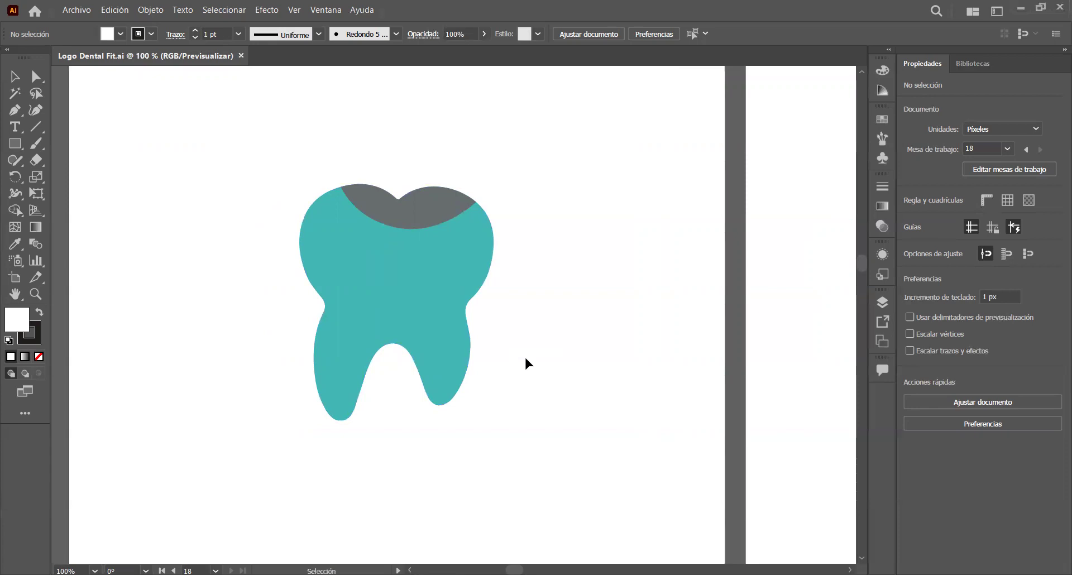
{"action": "scroll", "coordinate": [524, 356], "scroll_direction": "down", "scroll_amount": 1}
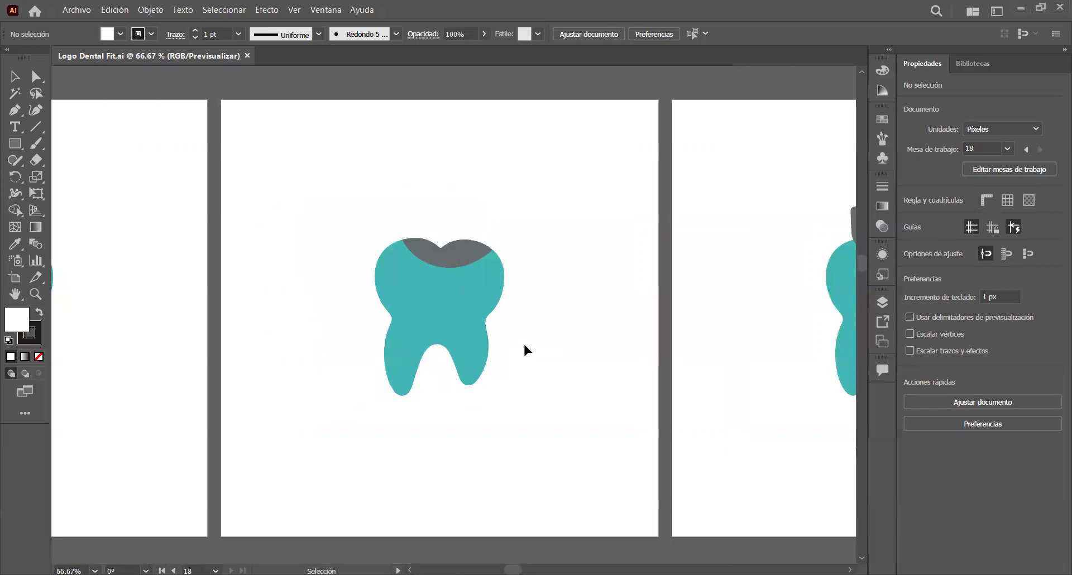
Step: Examine the tooth variants with a gray flexed arm on the crown, including the arm's curve in close-up
{"action": "key", "text": "space"}
{"action": "left_click_drag", "start_coordinate": [615, 319], "coordinate": [355, 368]}
{"action": "left_click_drag", "start_coordinate": [482, 368], "coordinate": [306, 366]}
{"action": "left_click_drag", "start_coordinate": [634, 426], "coordinate": [474, 402]}
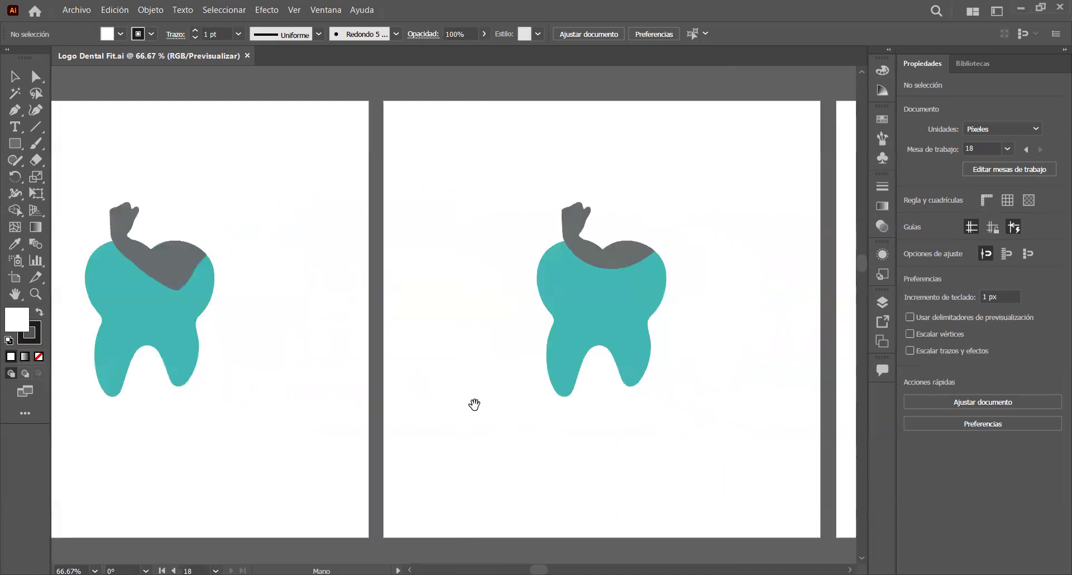
{"action": "left_click_drag", "start_coordinate": [459, 444], "coordinate": [285, 406]}
{"action": "left_click_drag", "start_coordinate": [539, 413], "coordinate": [384, 434]}
{"action": "left_click_drag", "start_coordinate": [505, 424], "coordinate": [301, 416]}
{"action": "left_click_drag", "start_coordinate": [432, 391], "coordinate": [314, 395]}
{"action": "scroll", "coordinate": [550, 258], "scroll_direction": "up", "scroll_amount": 3}
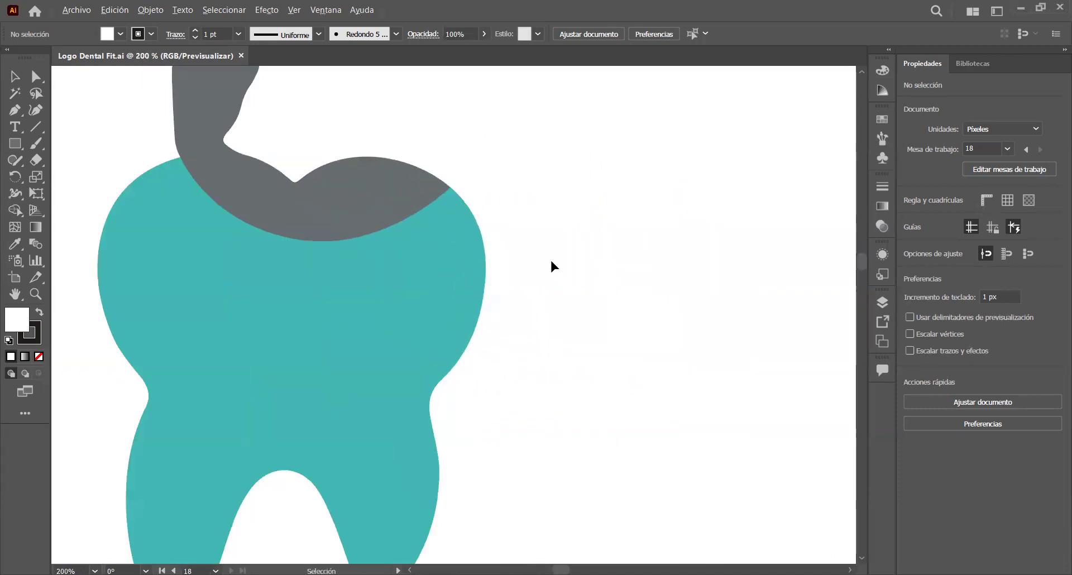
{"action": "scroll", "coordinate": [550, 307], "scroll_direction": "down", "scroll_amount": 2}
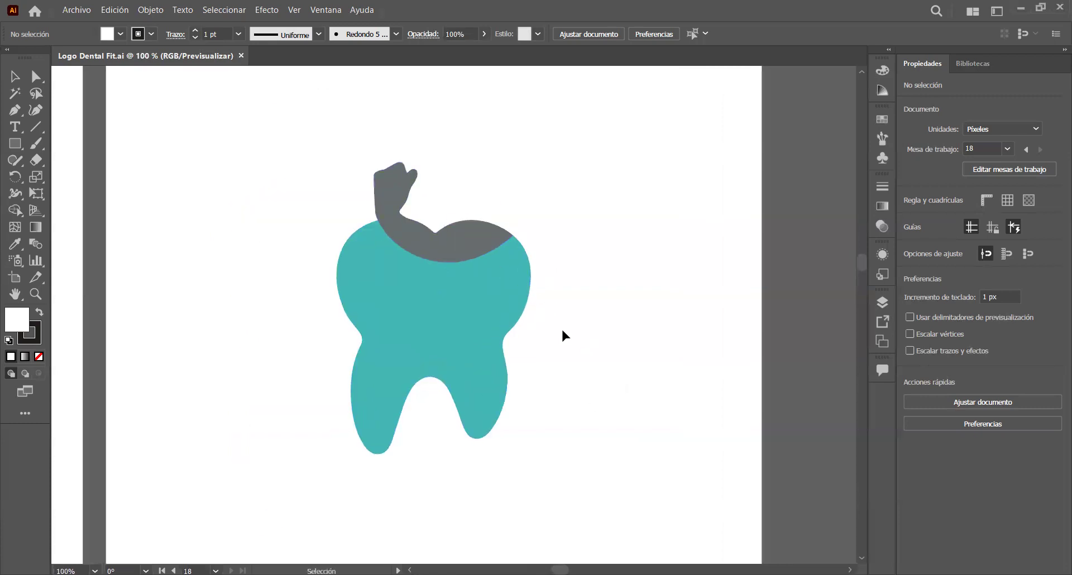
{"action": "scroll", "coordinate": [562, 327], "scroll_direction": "down", "scroll_amount": 1}
{"action": "scroll", "coordinate": [259, 306], "scroll_direction": "down", "scroll_amount": 1}
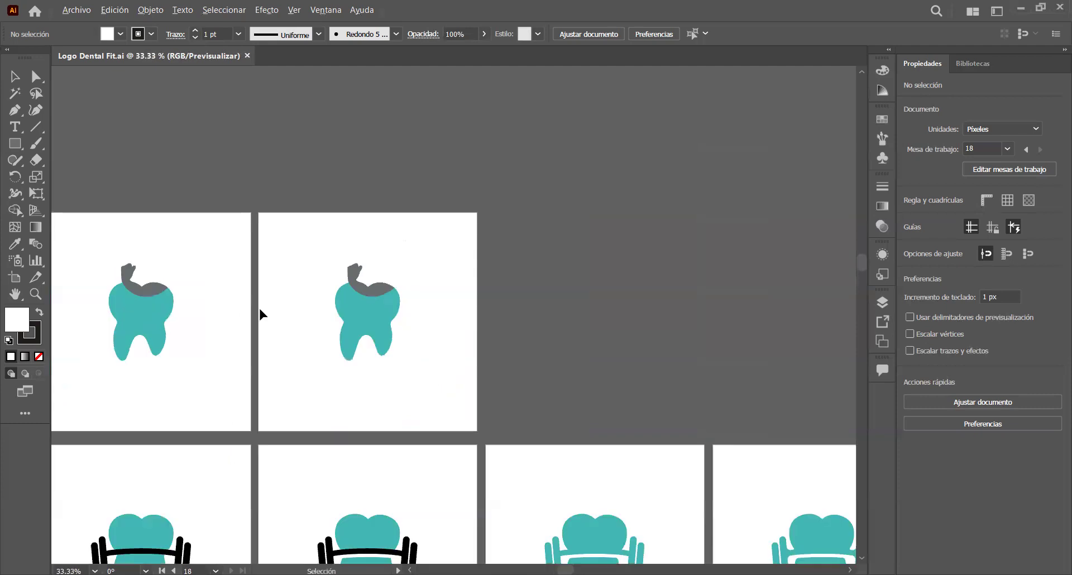
Step: Go back along the flexed-arm row and inspect the first tooth with a short black barbell in the row below
{"action": "scroll", "coordinate": [400, 385], "scroll_direction": "up", "scroll_amount": 2}
{"action": "left_click_drag", "start_coordinate": [176, 355], "coordinate": [419, 355]}
{"action": "scroll", "coordinate": [417, 353], "scroll_direction": "down", "scroll_amount": 1}
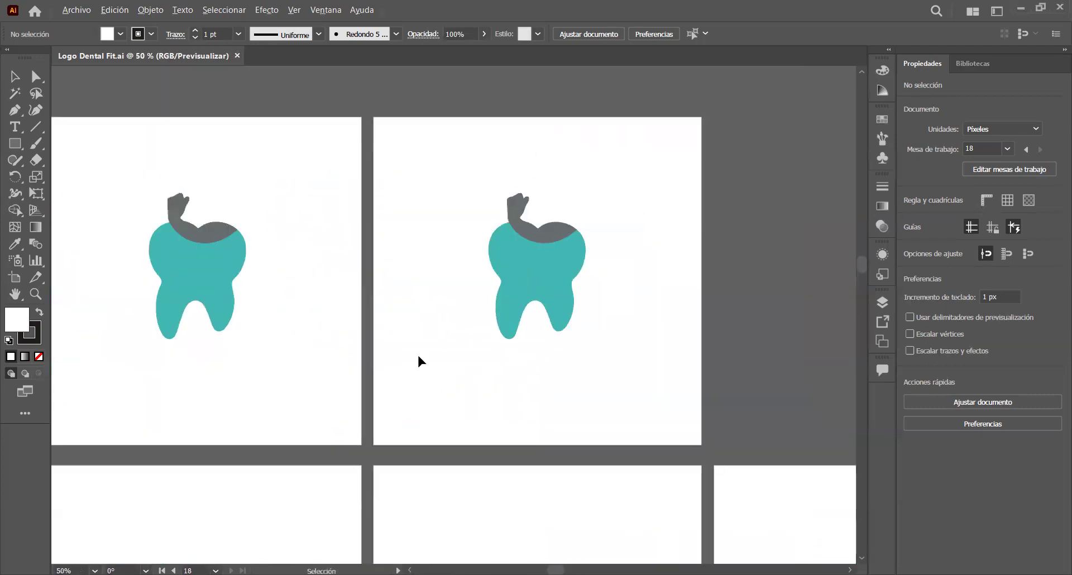
{"action": "left_click_drag", "start_coordinate": [174, 390], "coordinate": [469, 391]}
{"action": "scroll", "coordinate": [264, 385], "scroll_direction": "down", "scroll_amount": 1}
{"action": "left_click_drag", "start_coordinate": [112, 388], "coordinate": [342, 416]}
{"action": "left_click_drag", "start_coordinate": [67, 429], "coordinate": [378, 393]}
{"action": "scroll", "coordinate": [421, 439], "scroll_direction": "up", "scroll_amount": 2}
{"action": "scroll", "coordinate": [422, 439], "scroll_direction": "up", "scroll_amount": 1}
{"action": "left_click_drag", "start_coordinate": [438, 469], "coordinate": [317, 243]}
{"action": "left_click_drag", "start_coordinate": [368, 350], "coordinate": [343, 226]}
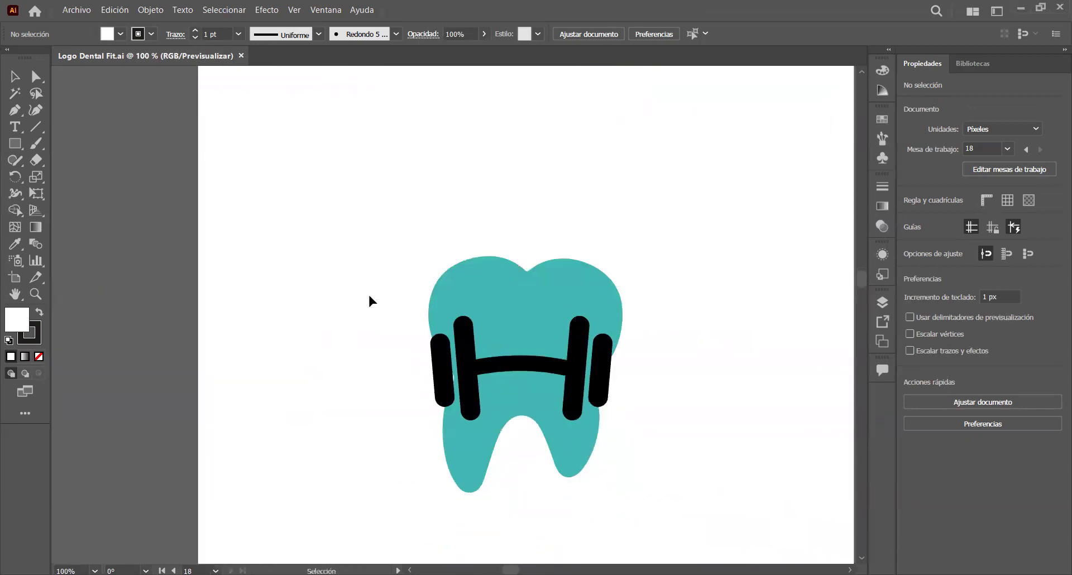
{"action": "left_click_drag", "start_coordinate": [364, 361], "coordinate": [305, 301]}
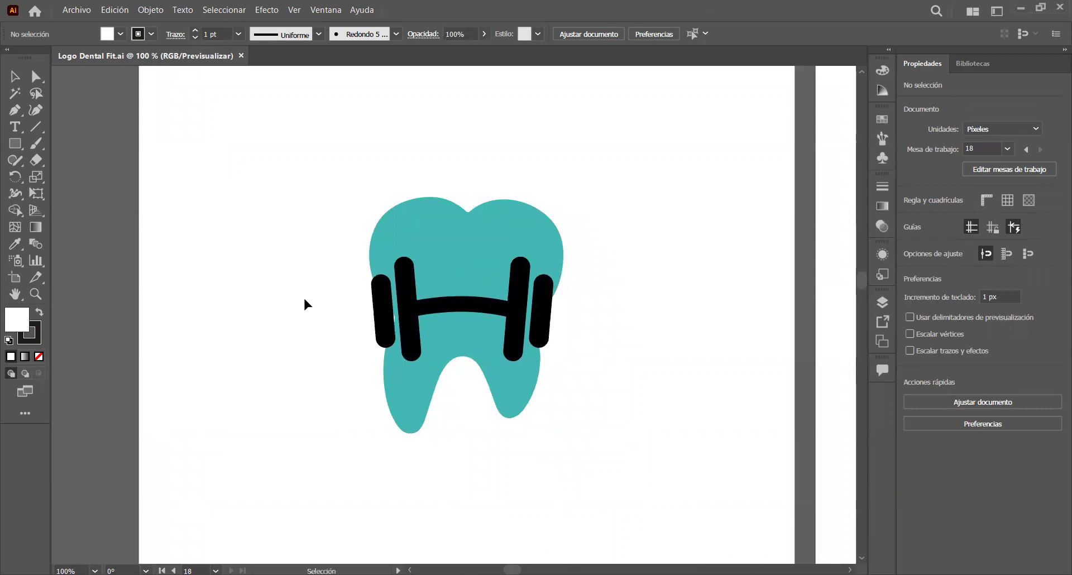
Step: Compare the tooth variants with the wider black barbell across the middle
{"action": "scroll", "coordinate": [305, 300], "scroll_direction": "down", "scroll_amount": 1}
{"action": "scroll", "coordinate": [480, 279], "scroll_direction": "up", "scroll_amount": 1}
{"action": "left_click_drag", "start_coordinate": [601, 293], "coordinate": [253, 339]}
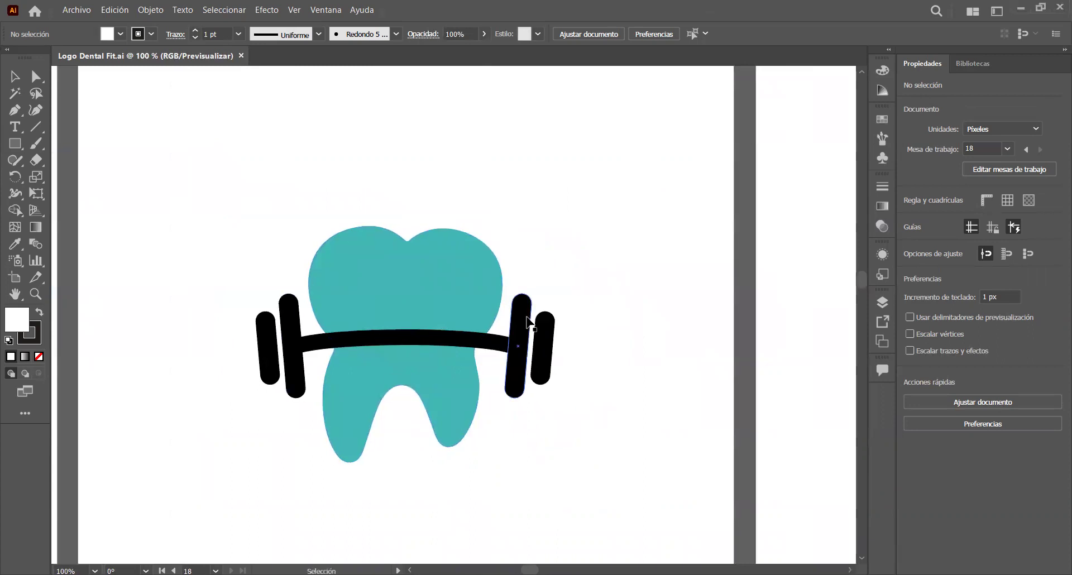
{"action": "scroll", "coordinate": [618, 336], "scroll_direction": "down", "scroll_amount": 1}
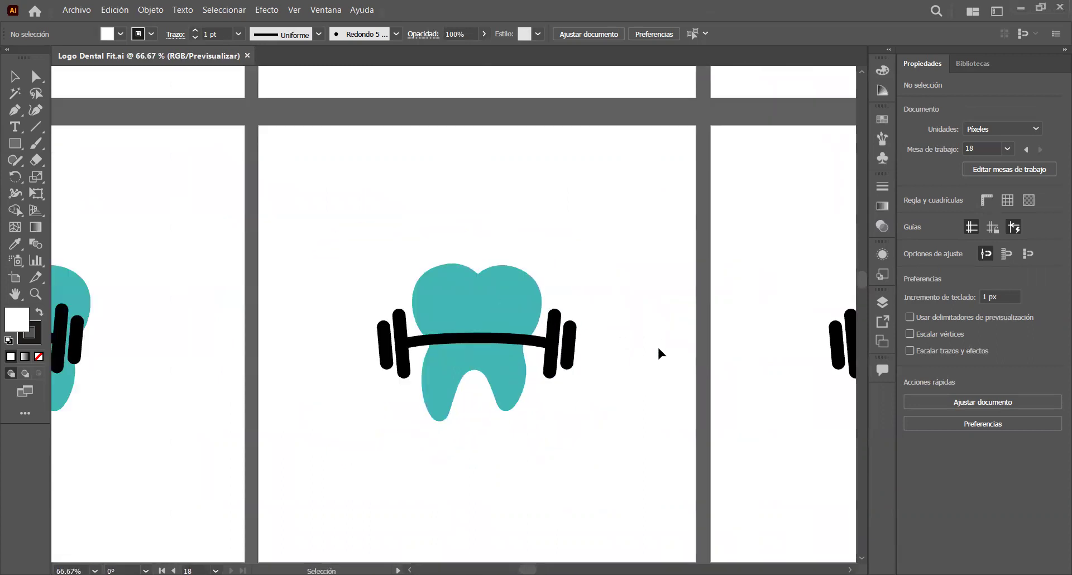
{"action": "left_click_drag", "start_coordinate": [655, 348], "coordinate": [388, 323]}
{"action": "scroll", "coordinate": [389, 323], "scroll_direction": "right", "scroll_amount": 5}
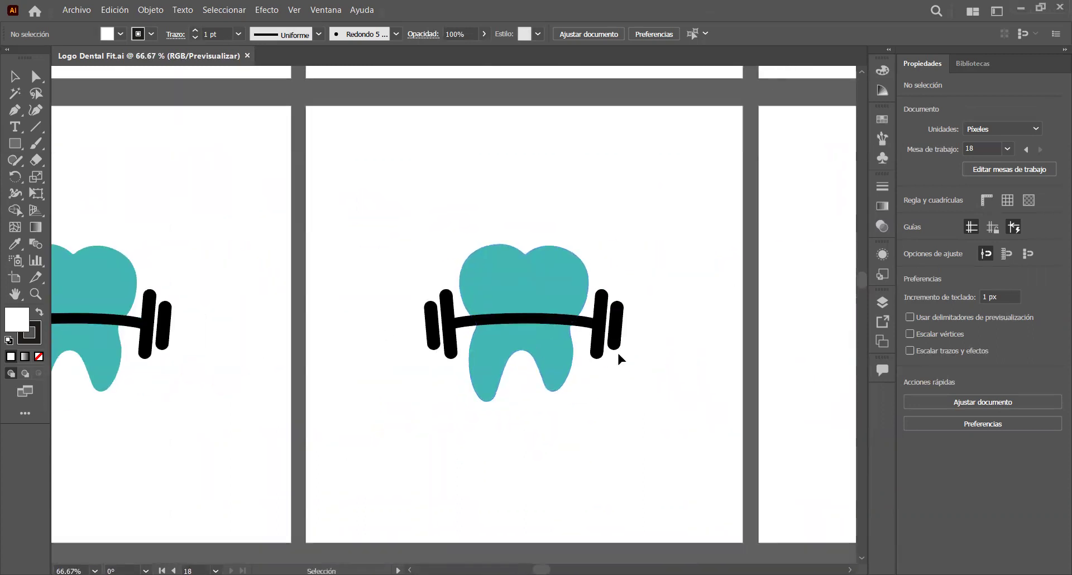
{"action": "scroll", "coordinate": [648, 352], "scroll_direction": "up", "scroll_amount": 1}
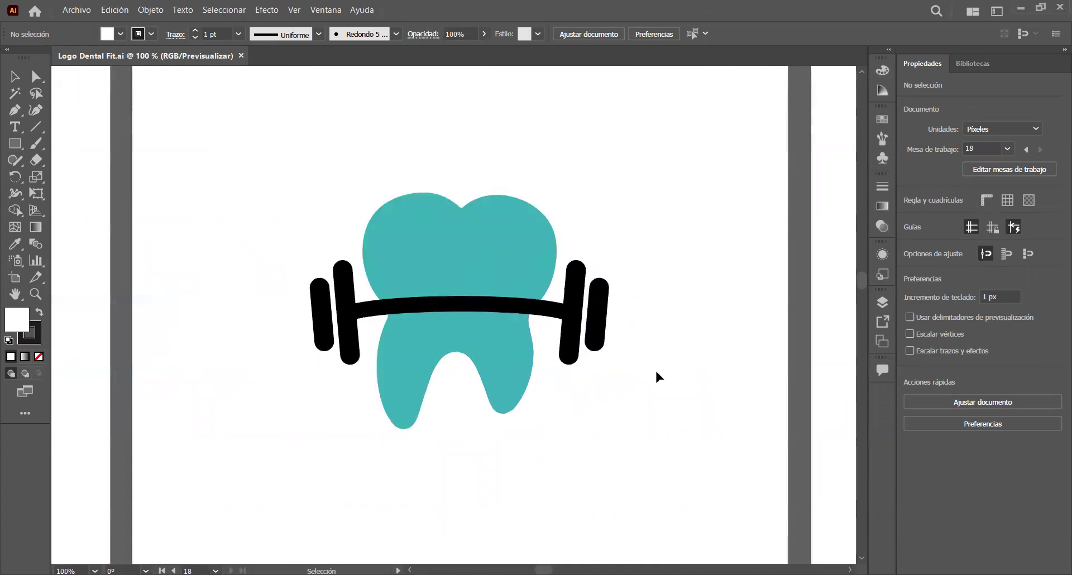
{"action": "scroll", "coordinate": [654, 373], "scroll_direction": "down", "scroll_amount": 1}
{"action": "left_click_drag", "start_coordinate": [704, 379], "coordinate": [407, 376]}
{"action": "left_click_drag", "start_coordinate": [588, 394], "coordinate": [430, 404]}
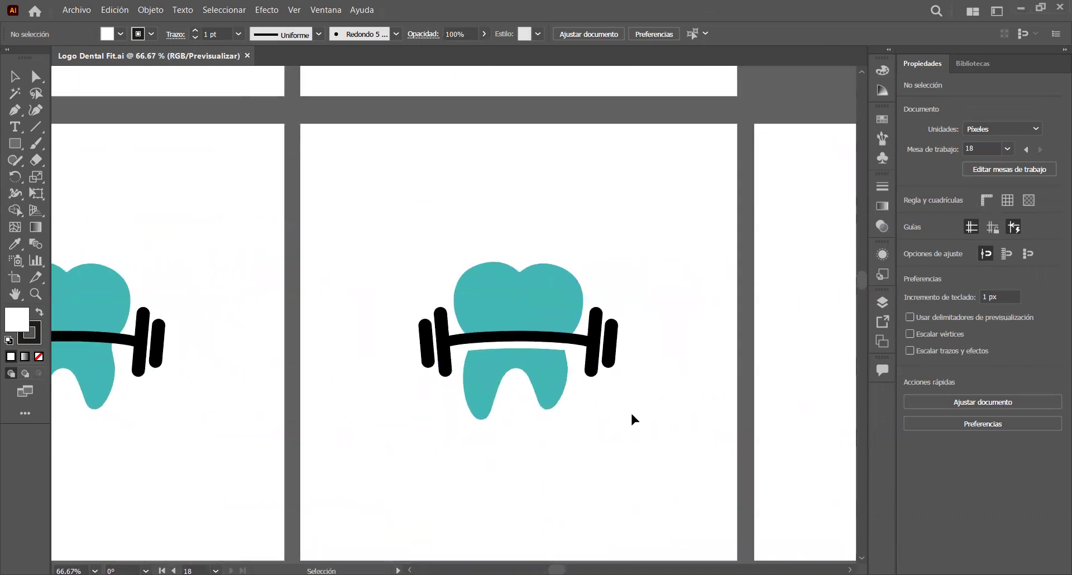
Step: Compare the barbell variants with a white gap below the bar, from the black version to the all-teal ones
{"action": "scroll", "coordinate": [625, 401], "scroll_direction": "up", "scroll_amount": 2}
{"action": "scroll", "coordinate": [628, 408], "scroll_direction": "down", "scroll_amount": 1}
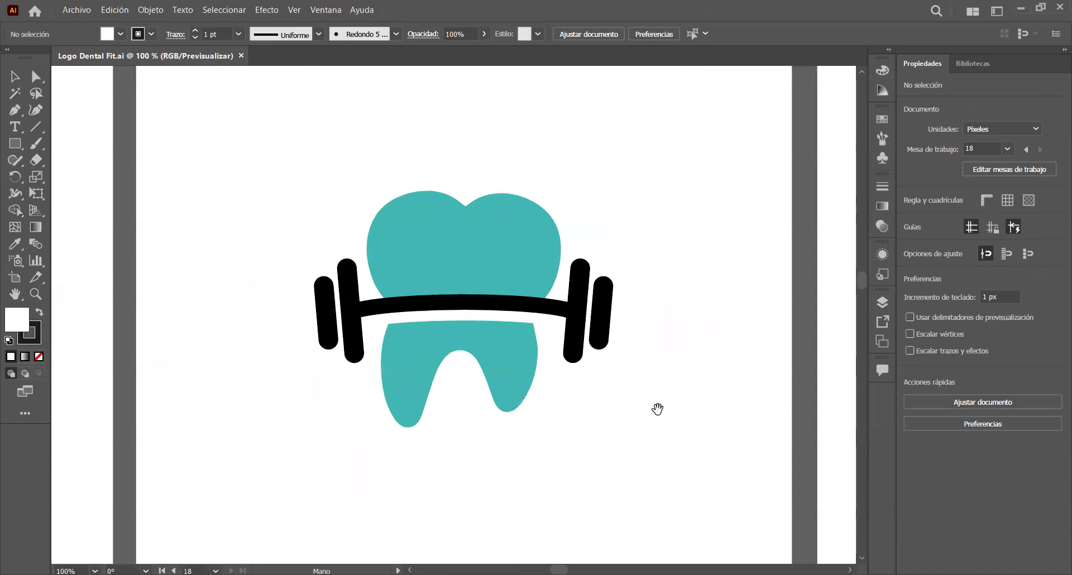
{"action": "left_click_drag", "start_coordinate": [658, 409], "coordinate": [625, 373]}
{"action": "scroll", "coordinate": [623, 369], "scroll_direction": "down", "scroll_amount": 1}
{"action": "left_click_drag", "start_coordinate": [719, 367], "coordinate": [506, 374]}
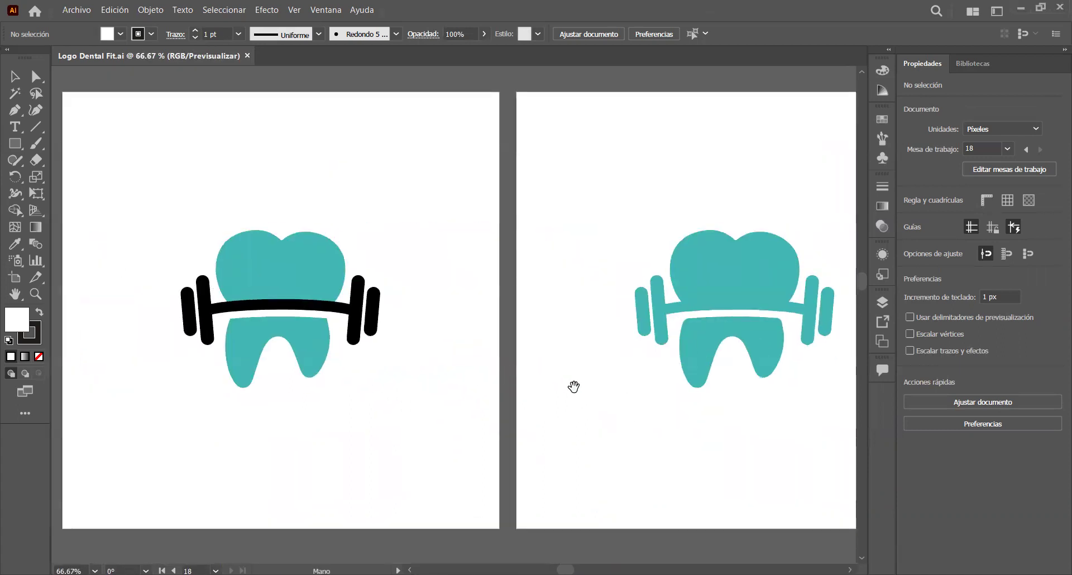
{"action": "left_click_drag", "start_coordinate": [593, 391], "coordinate": [454, 406]}
{"action": "left_click_drag", "start_coordinate": [706, 395], "coordinate": [652, 373]}
{"action": "scroll", "coordinate": [653, 367], "scroll_direction": "up", "scroll_amount": 1}
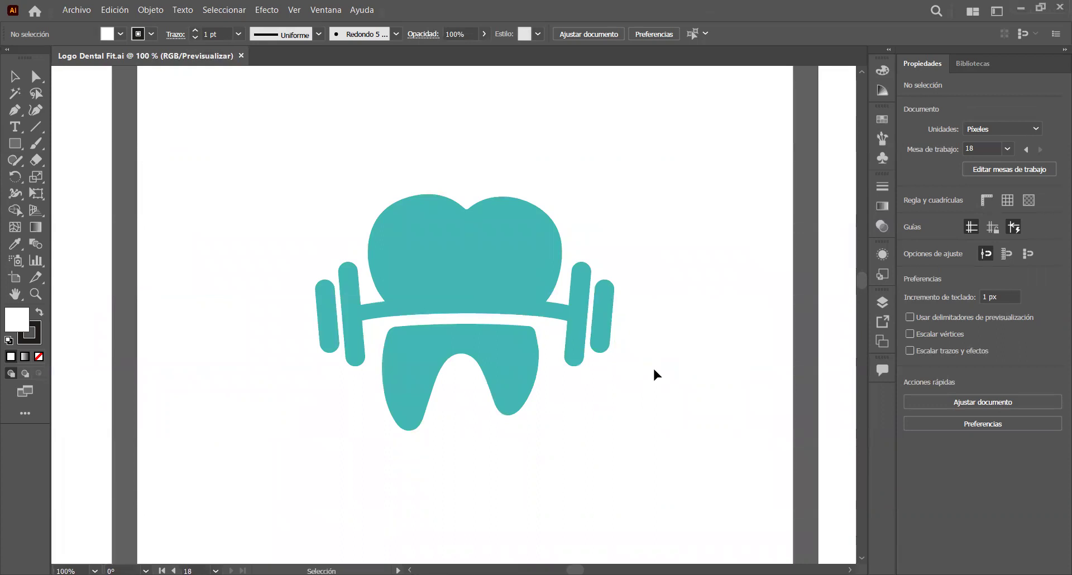
{"action": "scroll", "coordinate": [652, 366], "scroll_direction": "down", "scroll_amount": 3}
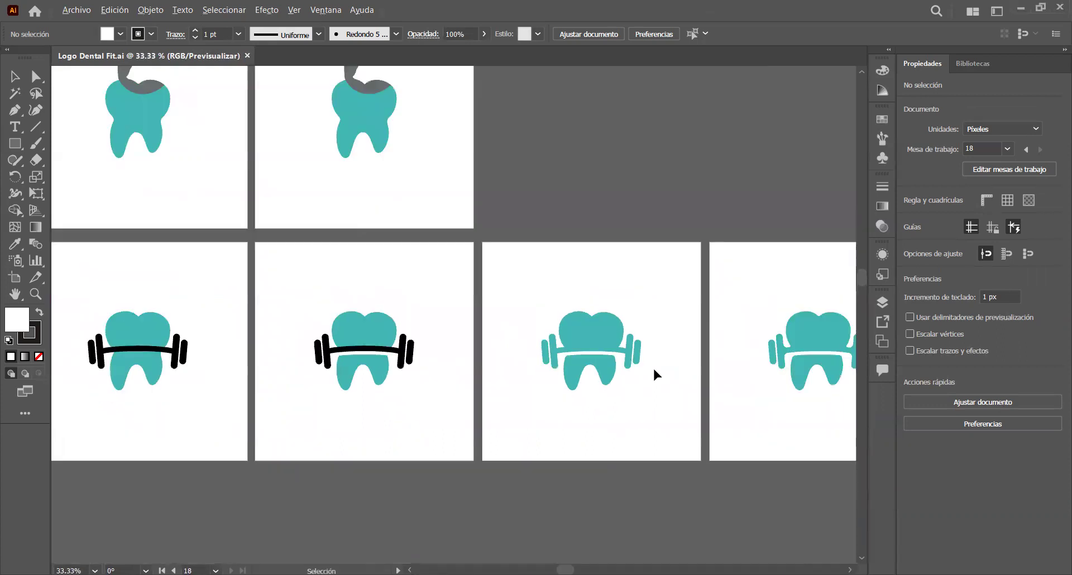
Step: Examine in close-up the sharp corners where the teal bar meets the tooth and the barbell weights
{"action": "left_click_drag", "start_coordinate": [652, 364], "coordinate": [495, 391]}
{"action": "scroll", "coordinate": [497, 384], "scroll_direction": "up", "scroll_amount": 3}
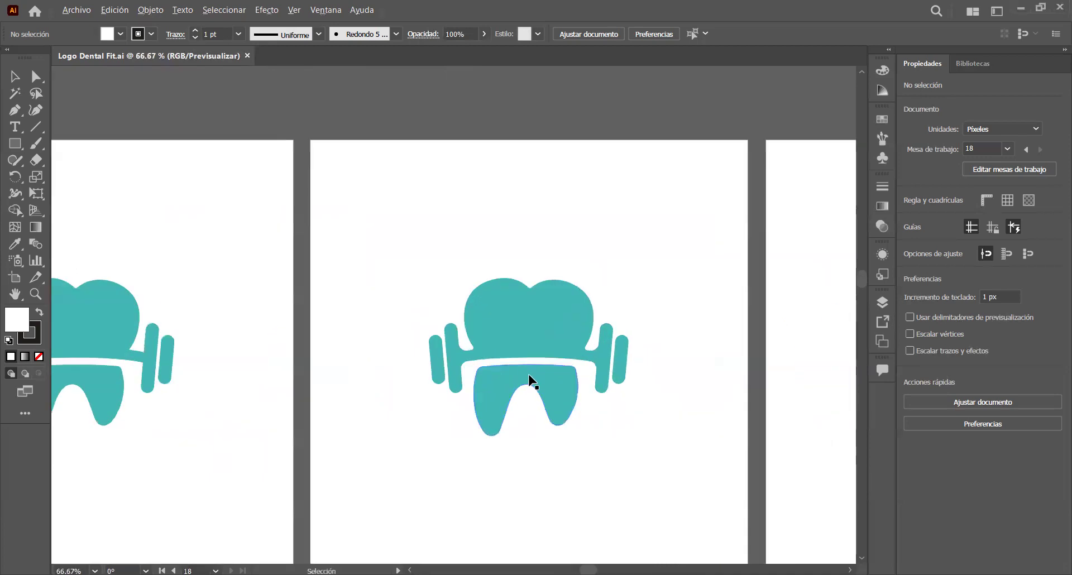
{"action": "left_click_drag", "start_coordinate": [232, 369], "coordinate": [462, 389]}
{"action": "left_click_drag", "start_coordinate": [234, 414], "coordinate": [604, 382]}
{"action": "scroll", "coordinate": [400, 355], "scroll_direction": "up", "scroll_amount": 1}
{"action": "scroll", "coordinate": [401, 358], "scroll_direction": "up", "scroll_amount": 3}
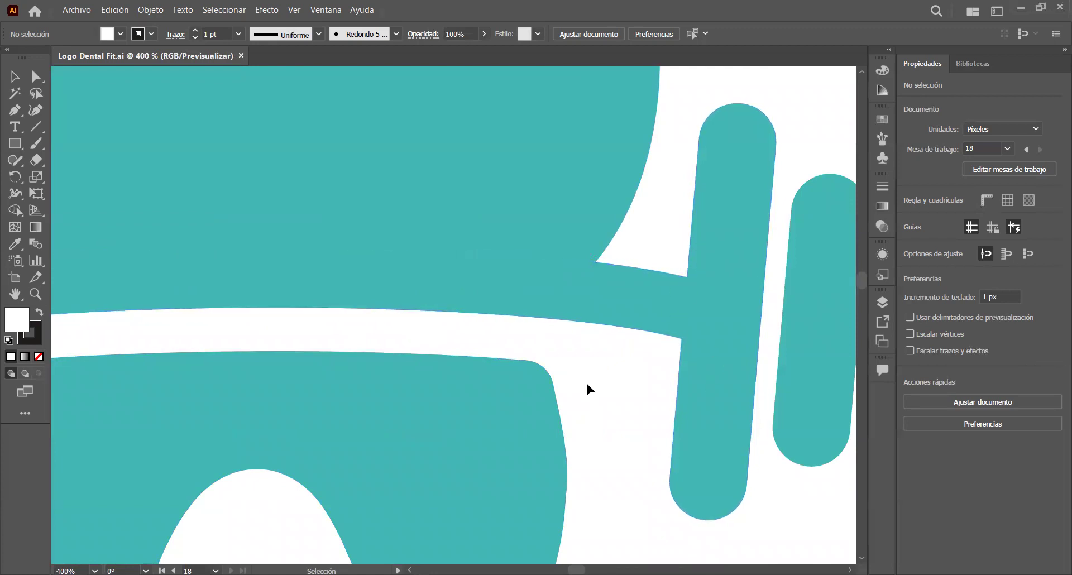
{"action": "scroll", "coordinate": [592, 382], "scroll_direction": "down", "scroll_amount": 2}
{"action": "scroll", "coordinate": [485, 428], "scroll_direction": "down", "scroll_amount": 2}
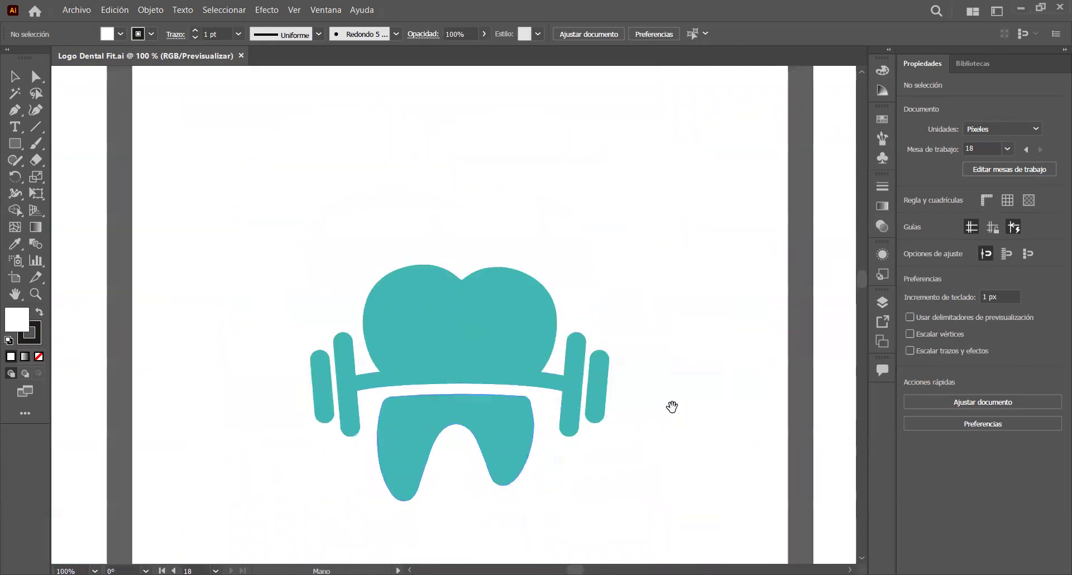
Step: Inspect the variant with rounded joints between bar, tooth and weights, and compare it with the preceding sharp-cornered version
{"action": "scroll", "coordinate": [646, 427], "scroll_direction": "right", "scroll_amount": 8}
{"action": "scroll", "coordinate": [486, 413], "scroll_direction": "right", "scroll_amount": 3}
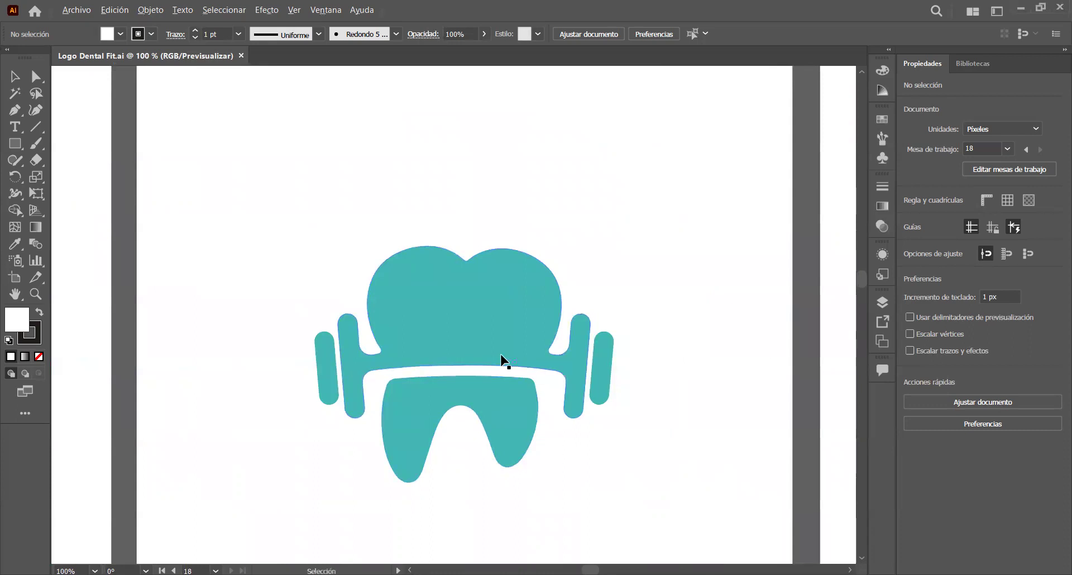
{"action": "scroll", "coordinate": [503, 341], "scroll_direction": "up", "scroll_amount": 3}
{"action": "scroll", "coordinate": [363, 346], "scroll_direction": "left", "scroll_amount": 4}
{"action": "scroll", "coordinate": [363, 347], "scroll_direction": "down", "scroll_amount": 1}
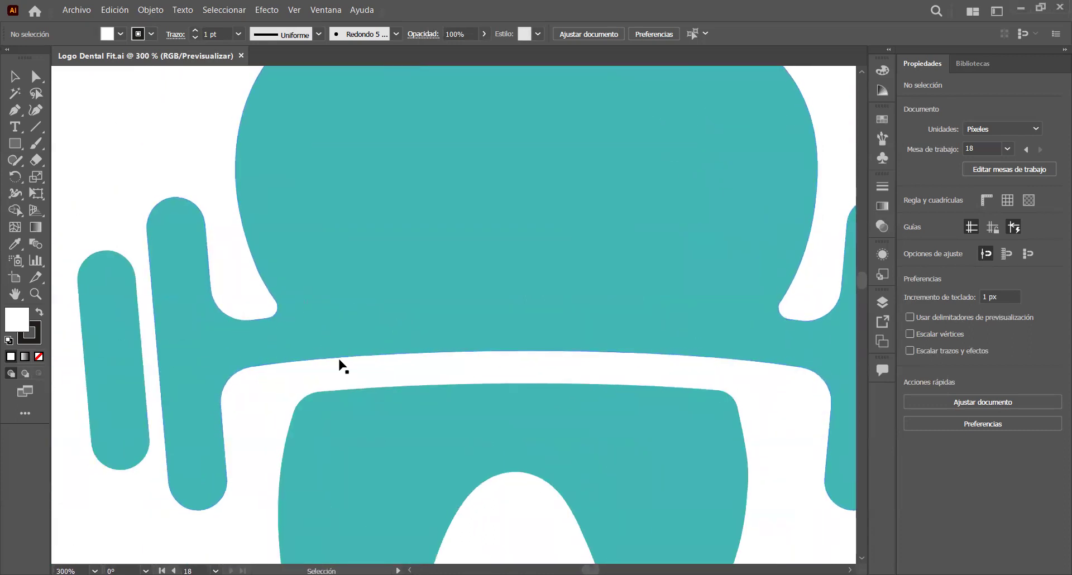
{"action": "scroll", "coordinate": [373, 381], "scroll_direction": "down", "scroll_amount": 3}
{"action": "left_click_drag", "start_coordinate": [528, 404], "coordinate": [501, 329]}
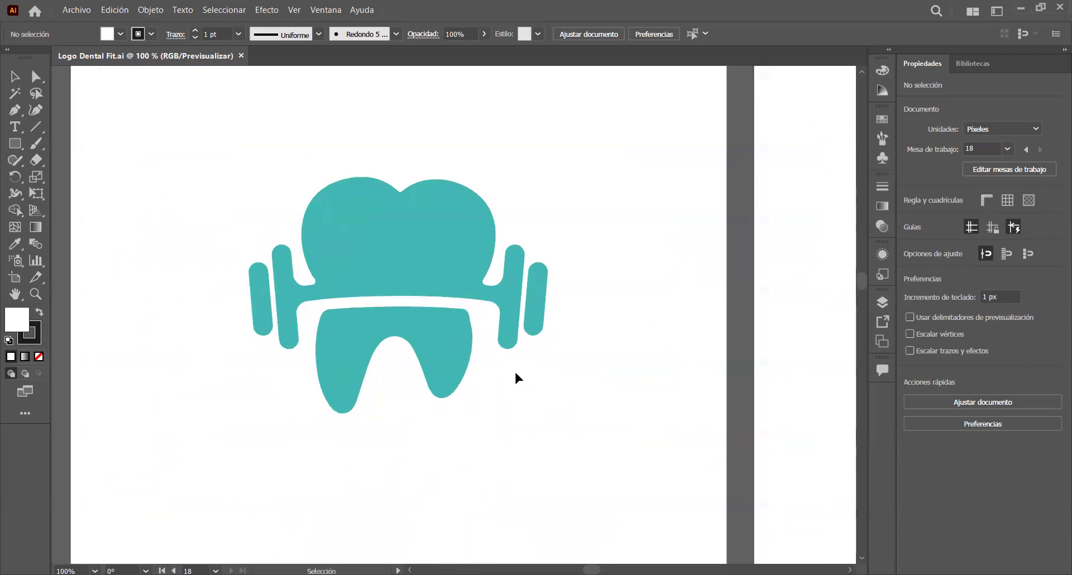
{"action": "scroll", "coordinate": [516, 373], "scroll_direction": "down", "scroll_amount": 1}
{"action": "left_click_drag", "start_coordinate": [284, 387], "coordinate": [615, 389]}
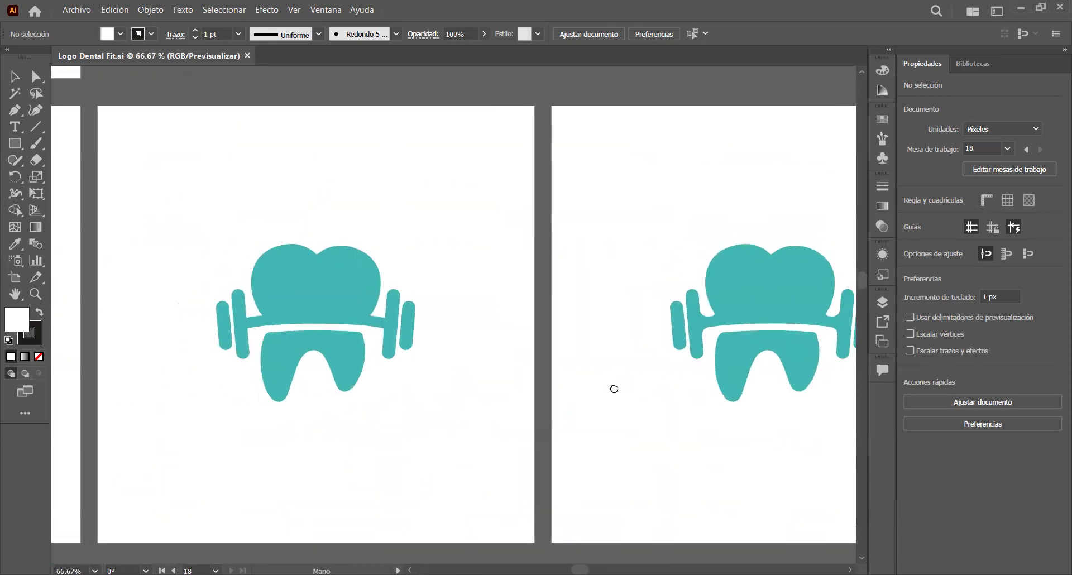
Step: Compare the rounded-joint tooth-and-barbell variant with the version overlaid by a slanted green ellipse
{"action": "scroll", "coordinate": [608, 386], "scroll_direction": "right", "scroll_amount": 5}
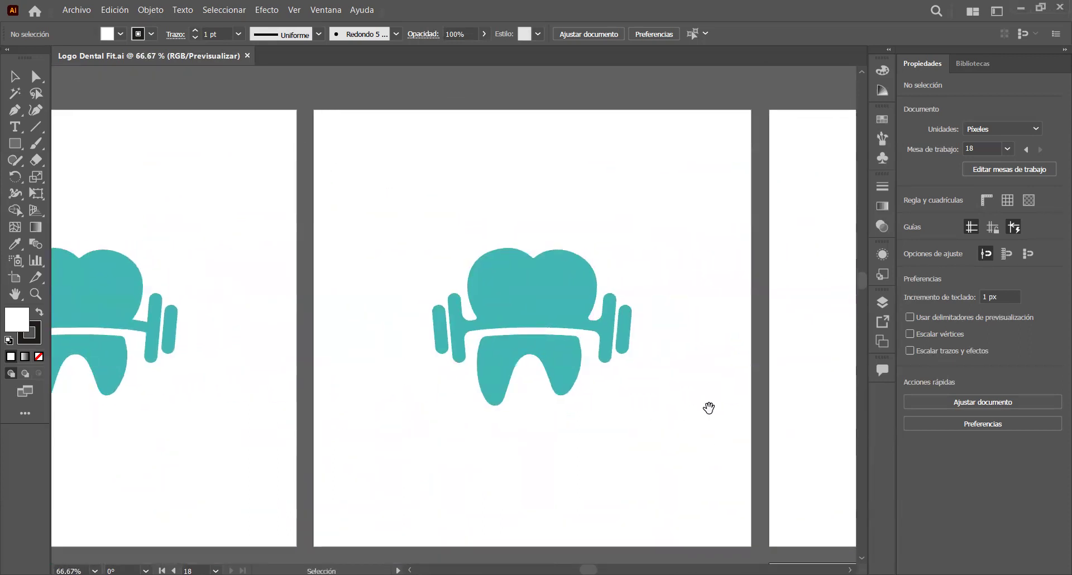
{"action": "scroll", "coordinate": [711, 413], "scroll_direction": "right", "scroll_amount": 12}
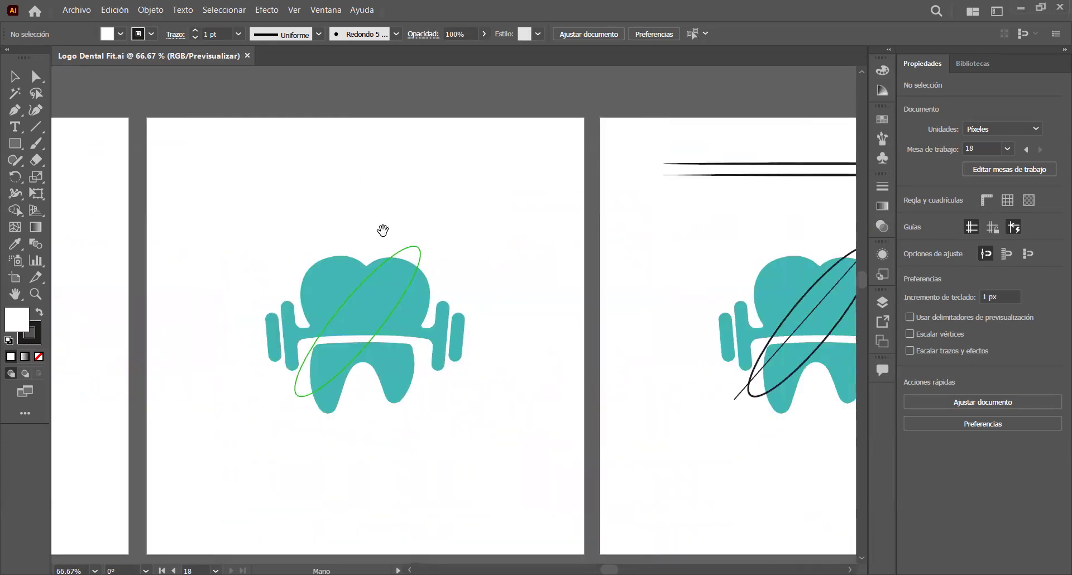
{"action": "left_click_drag", "start_coordinate": [618, 455], "coordinate": [387, 435]}
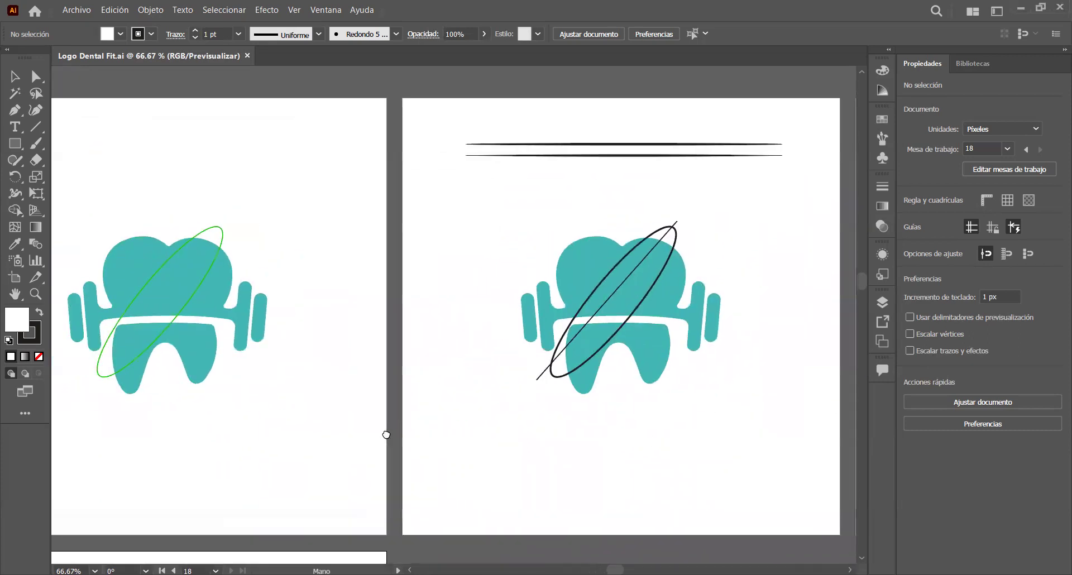
Step: Examine in close-up the variant with two tapered black lines above the tooth and a slanted ellipse and diagonal line across it
{"action": "scroll", "coordinate": [387, 434], "scroll_direction": "right", "scroll_amount": 2}
{"action": "scroll", "coordinate": [534, 180], "scroll_direction": "up", "scroll_amount": 2}
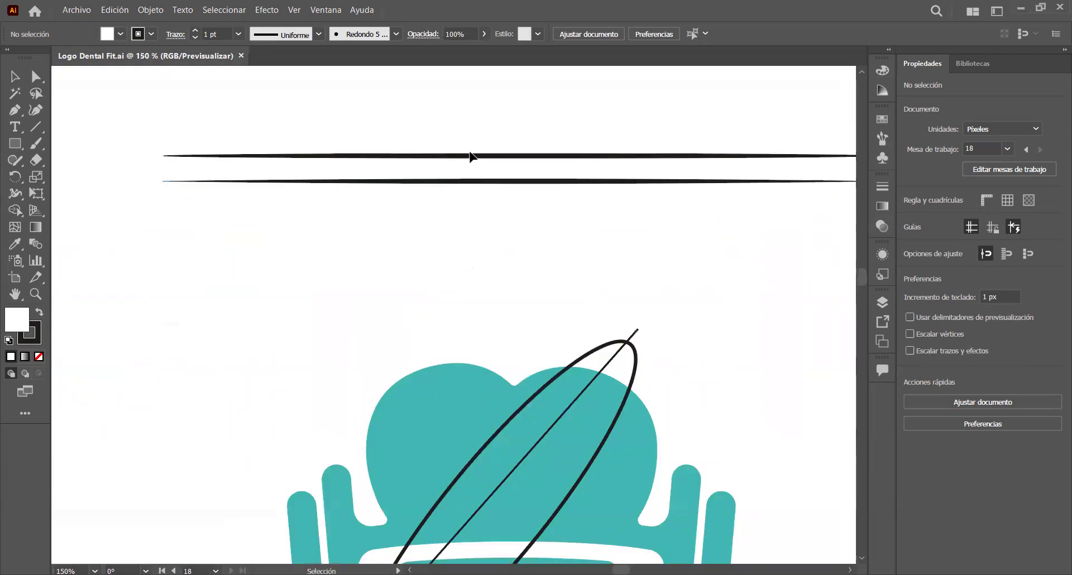
{"action": "scroll", "coordinate": [550, 288], "scroll_direction": "down", "scroll_amount": 1}
{"action": "left_click_drag", "start_coordinate": [595, 236], "coordinate": [587, 183]}
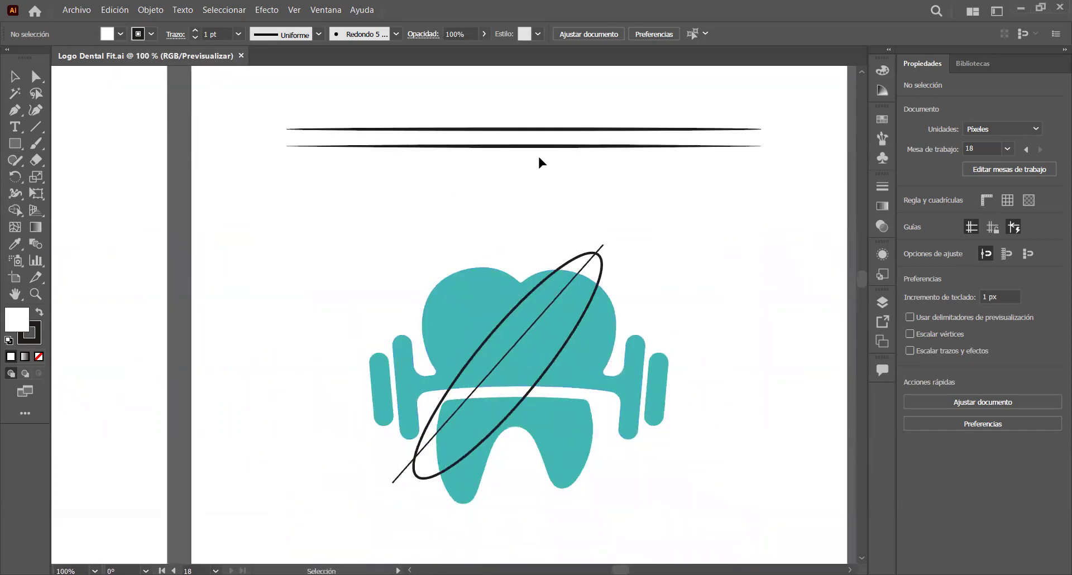
{"action": "left_click_drag", "start_coordinate": [674, 371], "coordinate": [617, 290]}
{"action": "scroll", "coordinate": [618, 307], "scroll_direction": "down", "scroll_amount": 1}
Step: Inspect the variant with a dark tapered swoosh curving diagonally across the tooth and barbell
{"action": "left_click_drag", "start_coordinate": [781, 362], "coordinate": [295, 406]}
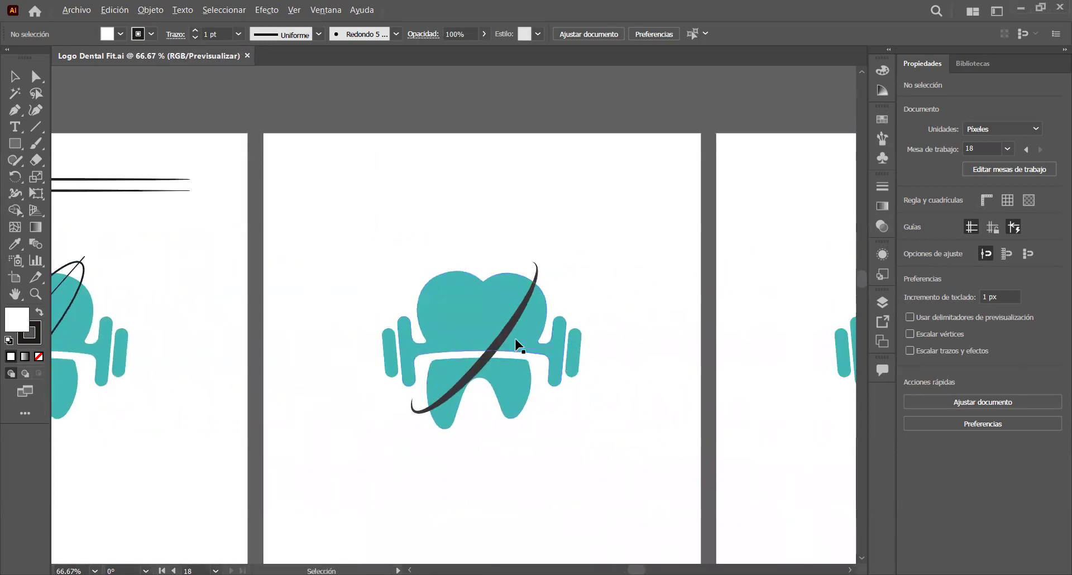
{"action": "scroll", "coordinate": [514, 348], "scroll_direction": "up", "scroll_amount": 1}
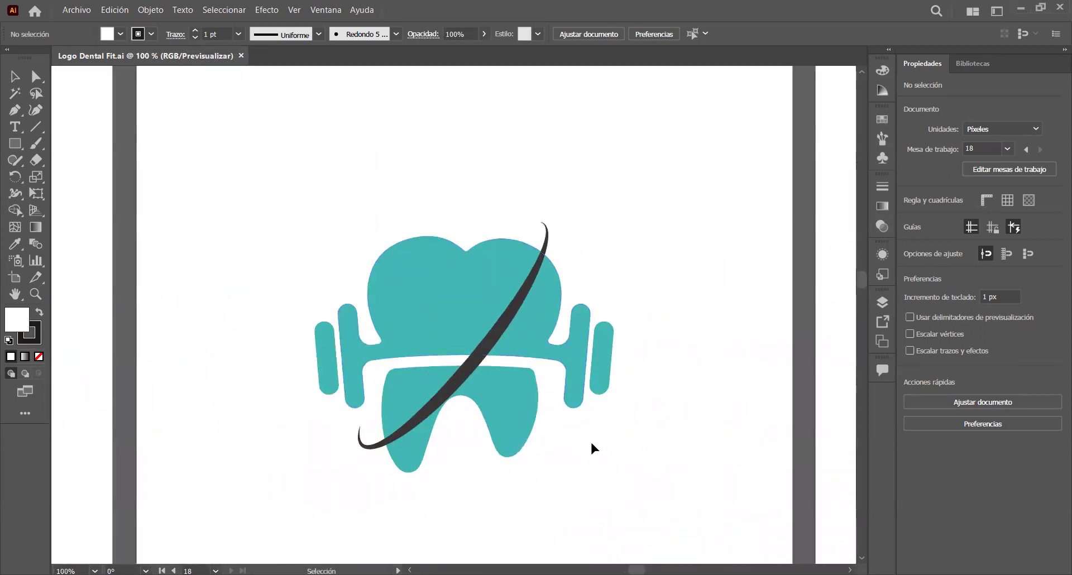
{"action": "scroll", "coordinate": [591, 440], "scroll_direction": "down", "scroll_amount": 1}
{"action": "left_click_drag", "start_coordinate": [641, 470], "coordinate": [483, 417]}
{"action": "scroll", "coordinate": [483, 418], "scroll_direction": "right", "scroll_amount": 4}
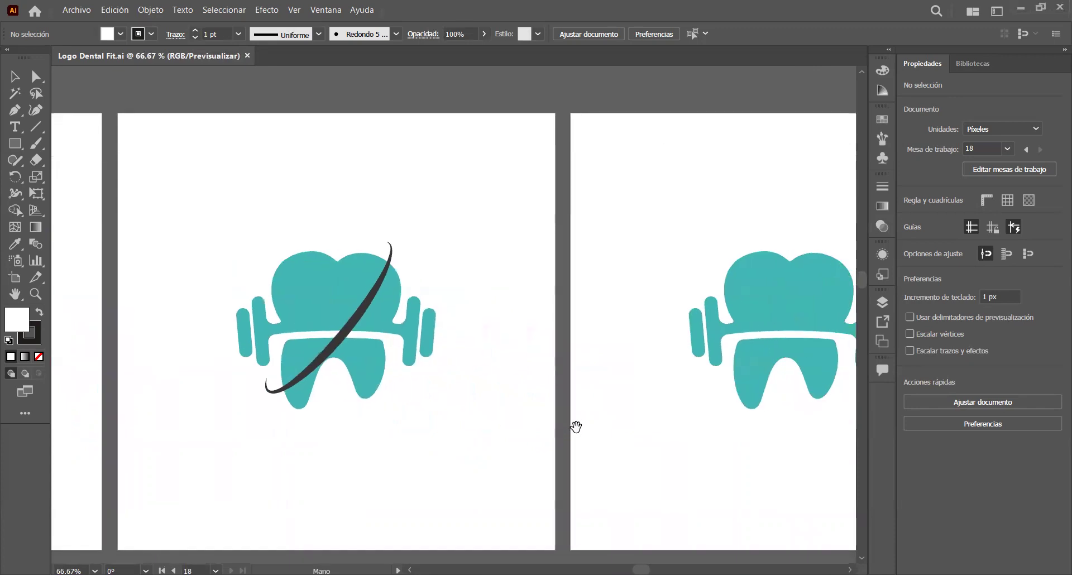
Step: Compare the last variant in the row, without a swoosh, with the preceding dark-swoosh version
{"action": "scroll", "coordinate": [516, 424], "scroll_direction": "right", "scroll_amount": 5}
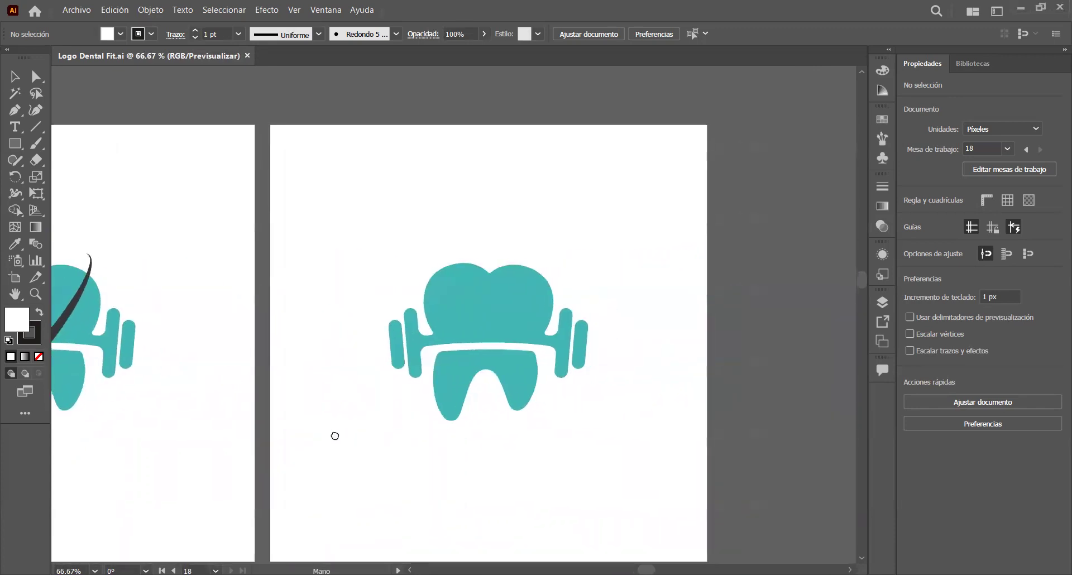
{"action": "scroll", "coordinate": [402, 436], "scroll_direction": "left", "scroll_amount": 4}
{"action": "scroll", "coordinate": [411, 421], "scroll_direction": "left", "scroll_amount": 4}
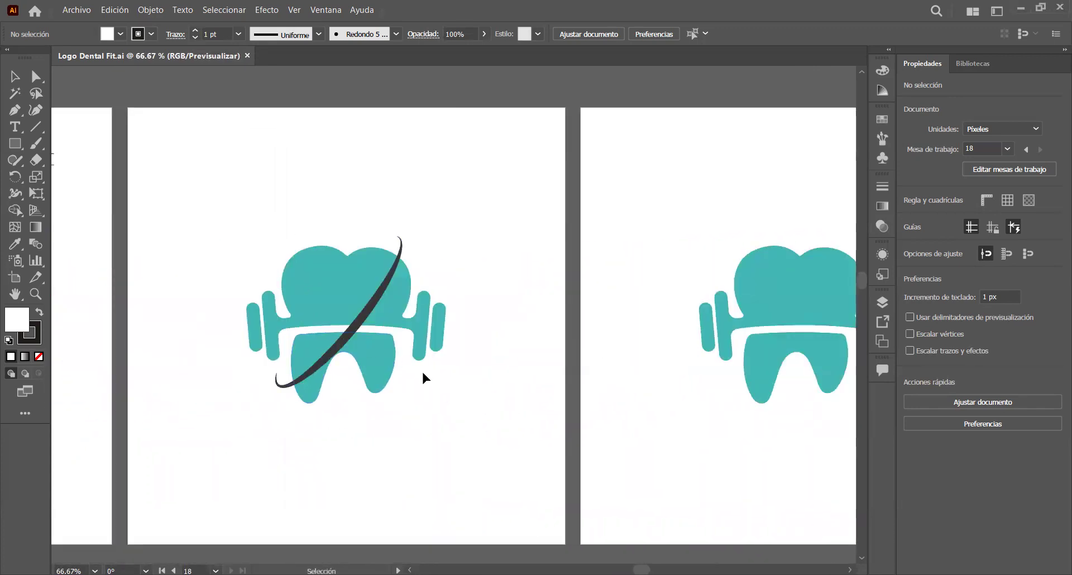
{"action": "left_click_drag", "start_coordinate": [591, 439], "coordinate": [456, 368]}
Step: Review the row of ellipse and swoosh variants together, and examine the teal tooth-and-barbell logo on the separate artboard below in close-up
{"action": "scroll", "coordinate": [377, 428], "scroll_direction": "down", "scroll_amount": 2}
{"action": "left_click_drag", "start_coordinate": [76, 369], "coordinate": [512, 271]}
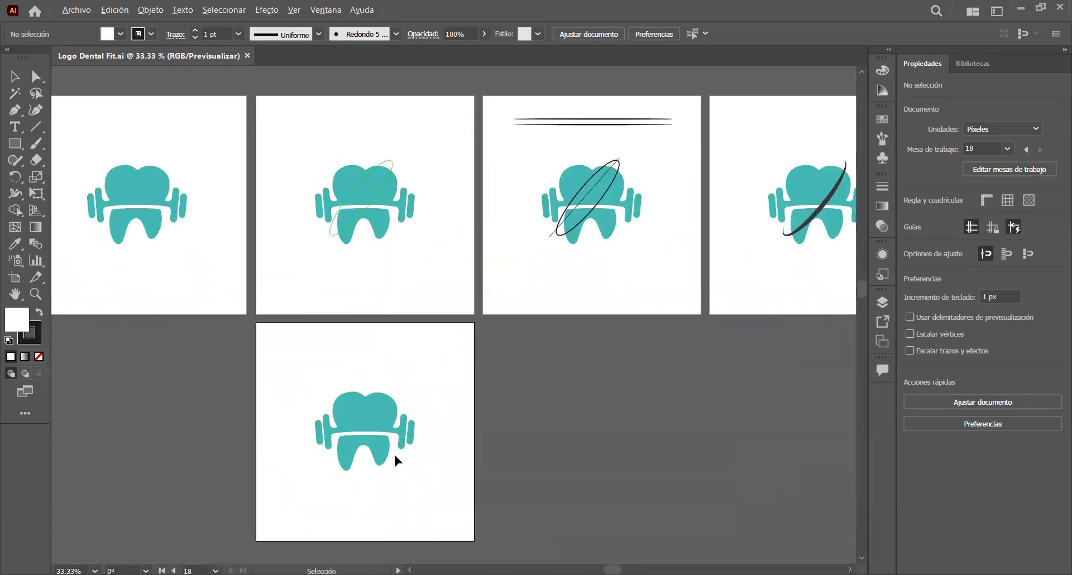
{"action": "scroll", "coordinate": [395, 454], "scroll_direction": "up", "scroll_amount": 2}
{"action": "left_click_drag", "start_coordinate": [373, 480], "coordinate": [446, 440]}
{"action": "scroll", "coordinate": [439, 397], "scroll_direction": "up", "scroll_amount": 1}
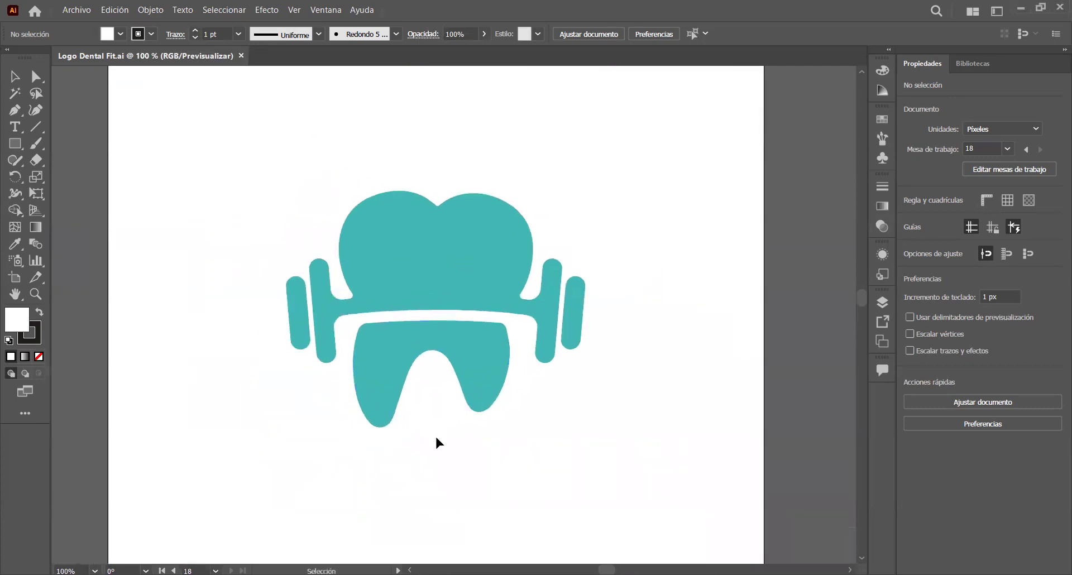